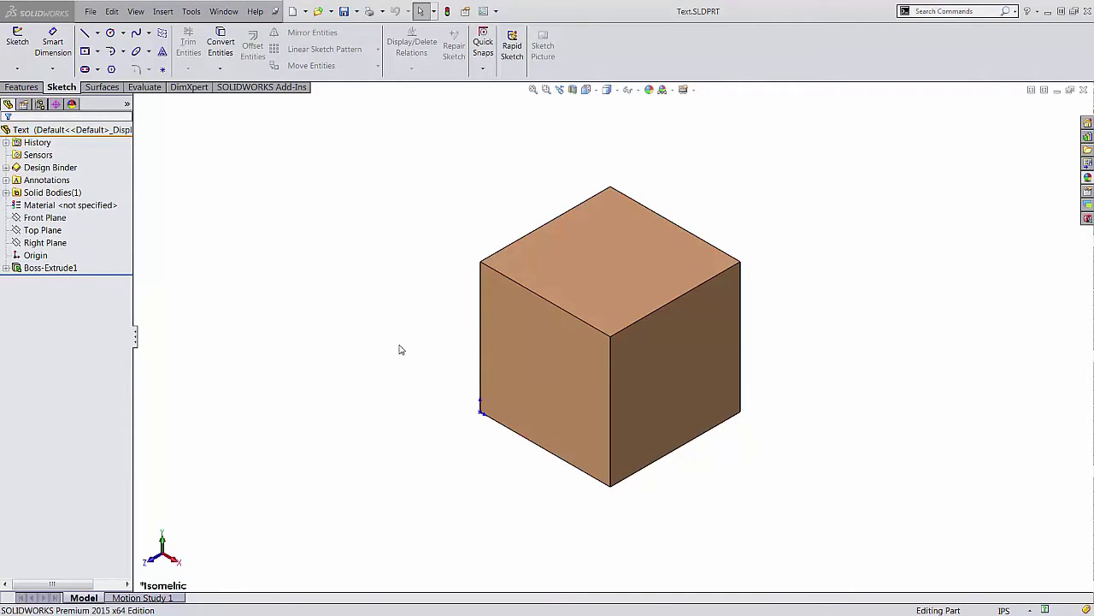
Step: Start a sketch on the cube's front face and draw a horizontal line edge to edge at mid-height
left_click(534, 369)
left_click(579, 333)
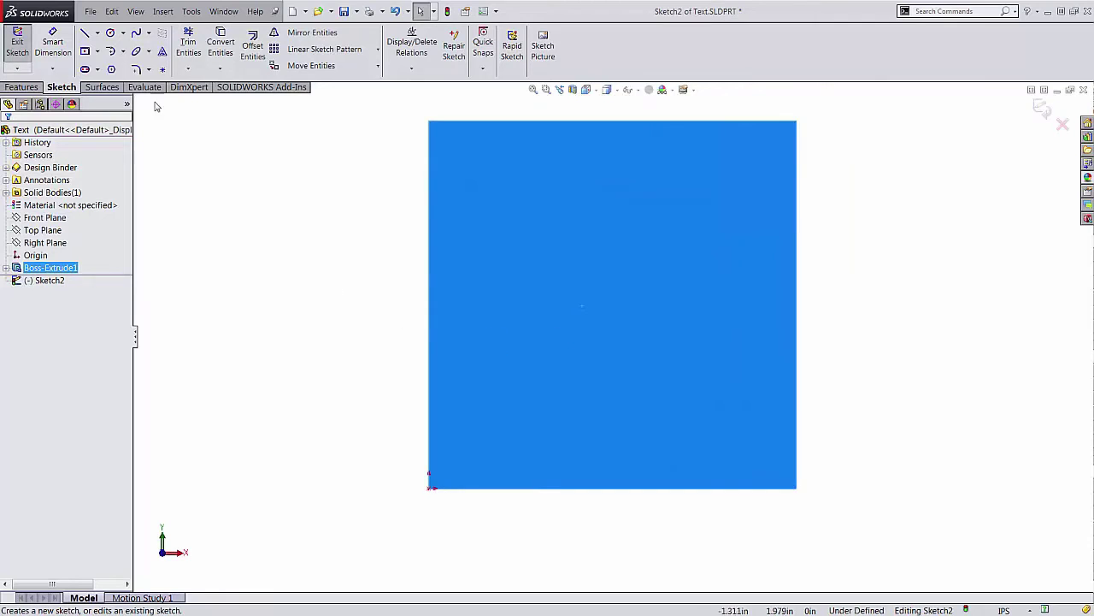
left_click(84, 32)
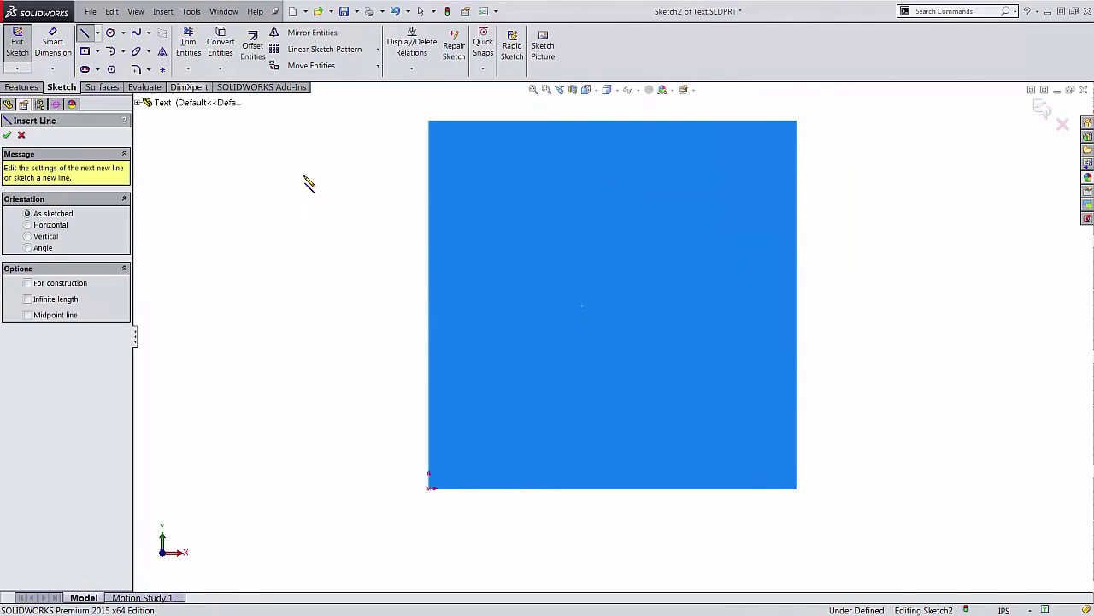
left_click(430, 304)
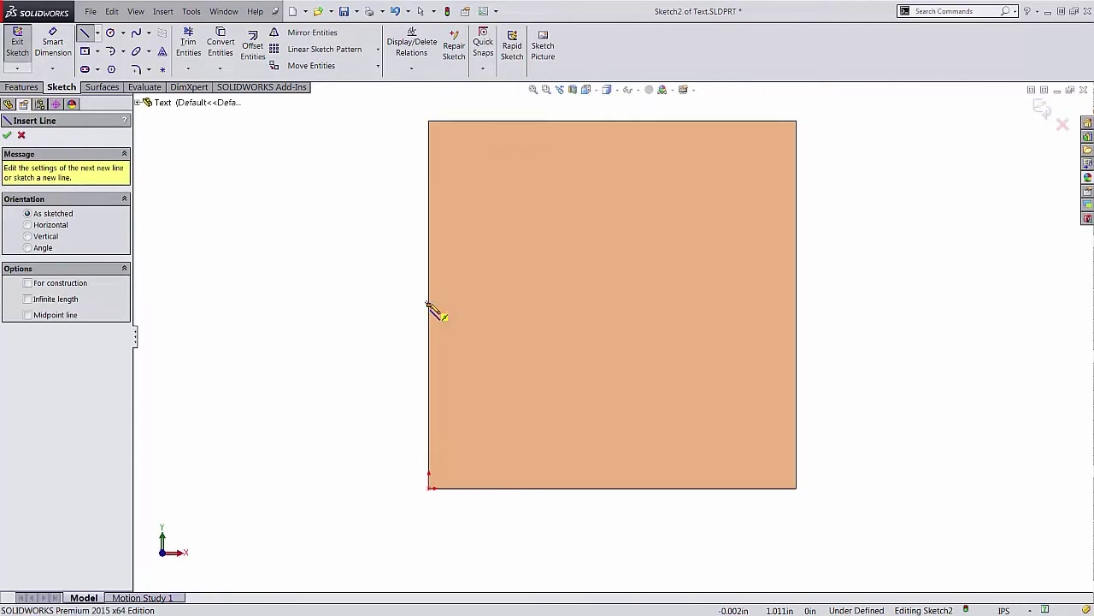
left_click(801, 308)
Step: Convert the new horizontal line to construction geometry
right_click(844, 317)
left_click(859, 326)
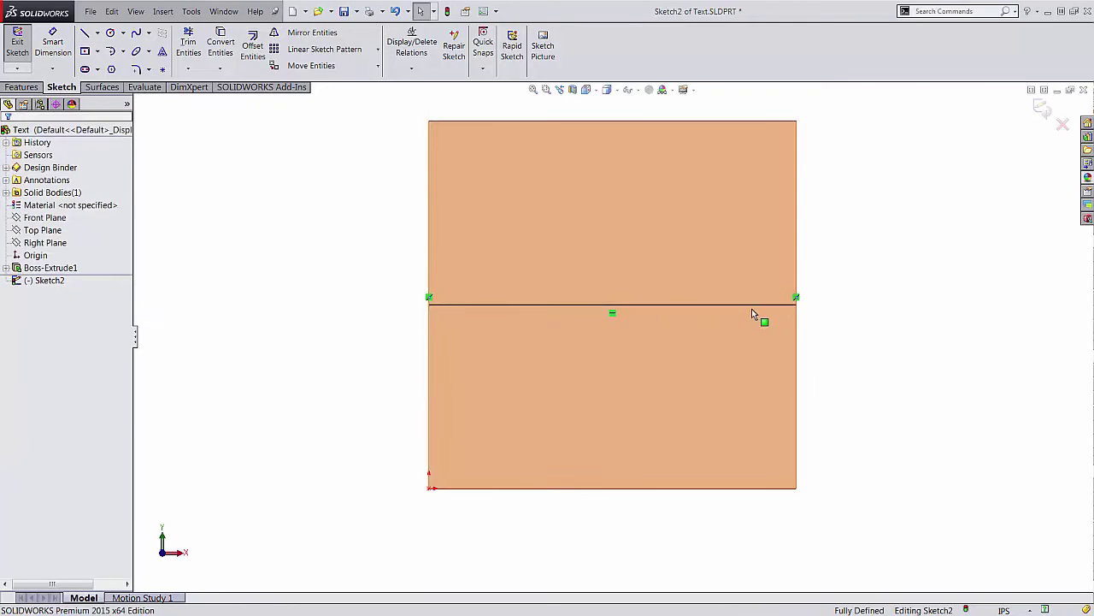
left_click(751, 305)
left_click(794, 275)
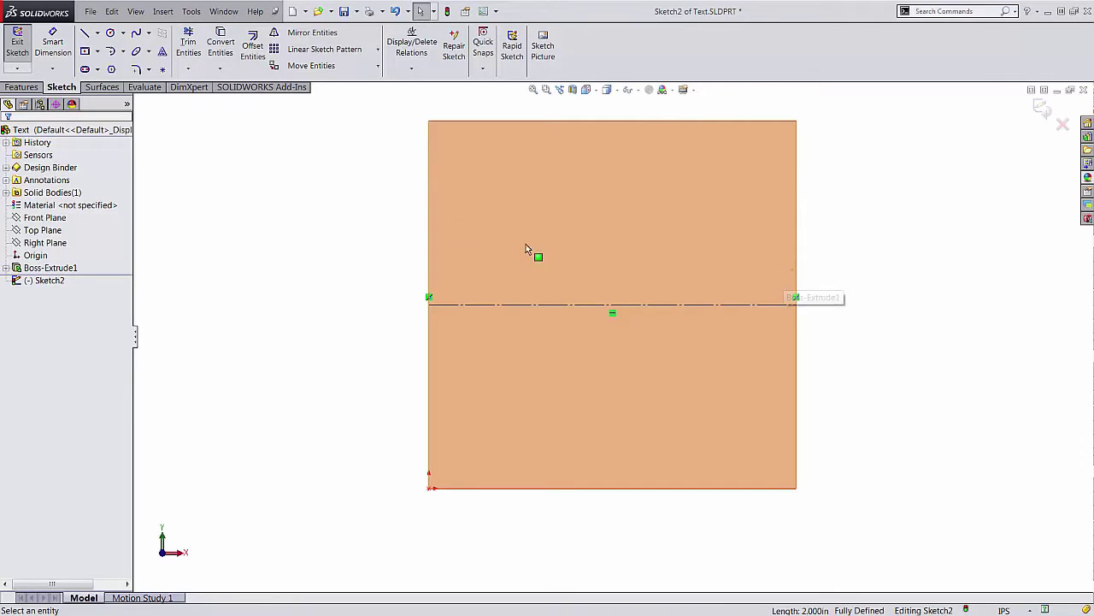
Step: Add sketch text 'Sample Text' that follows the construction line
left_click(163, 51)
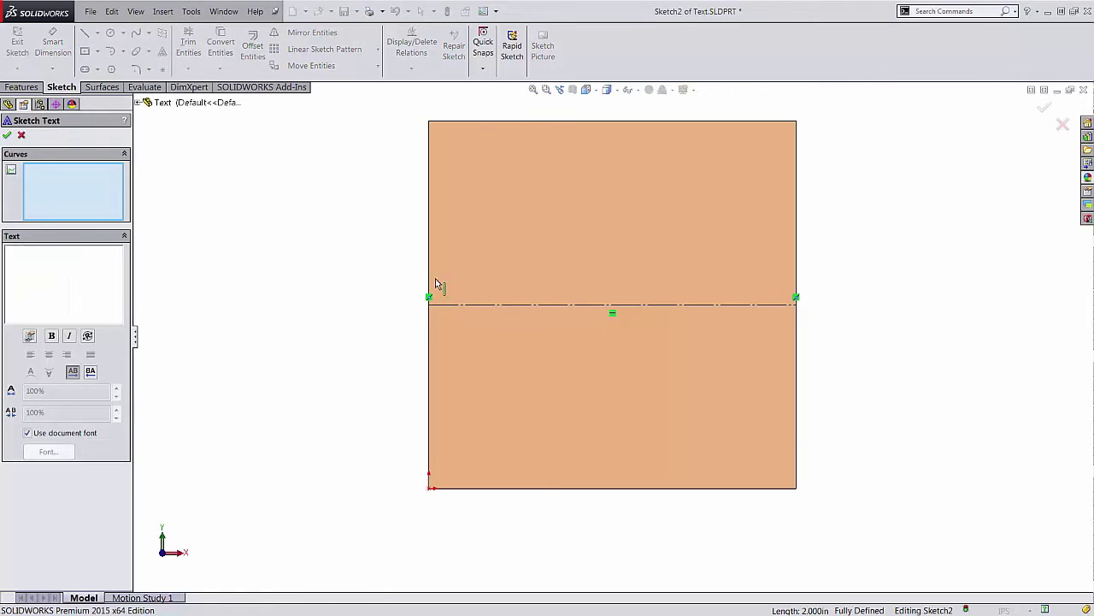
left_click(456, 304)
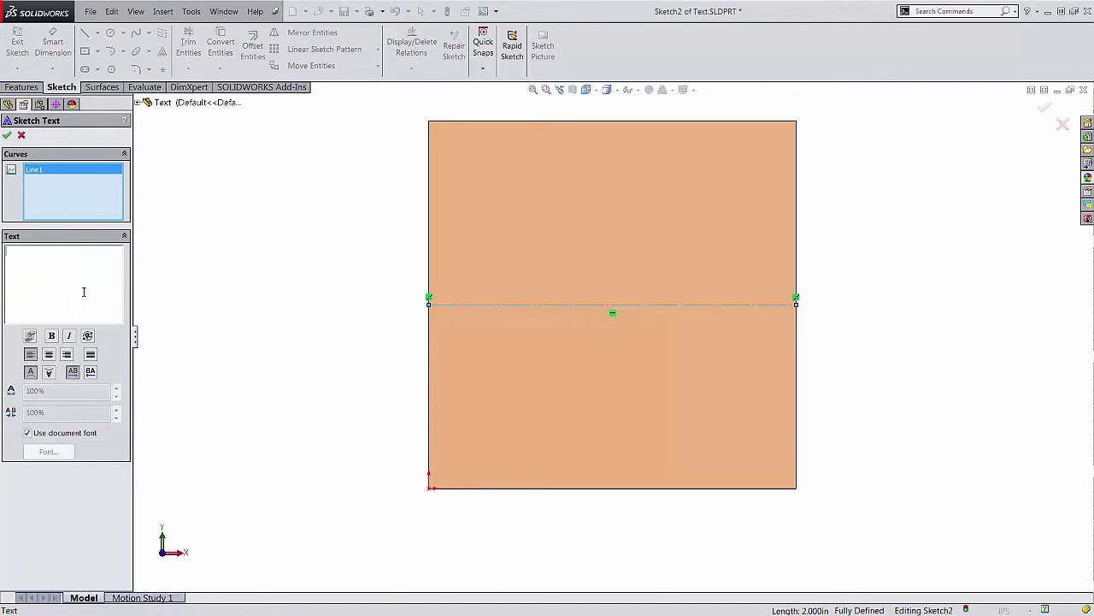
type("Sample ")
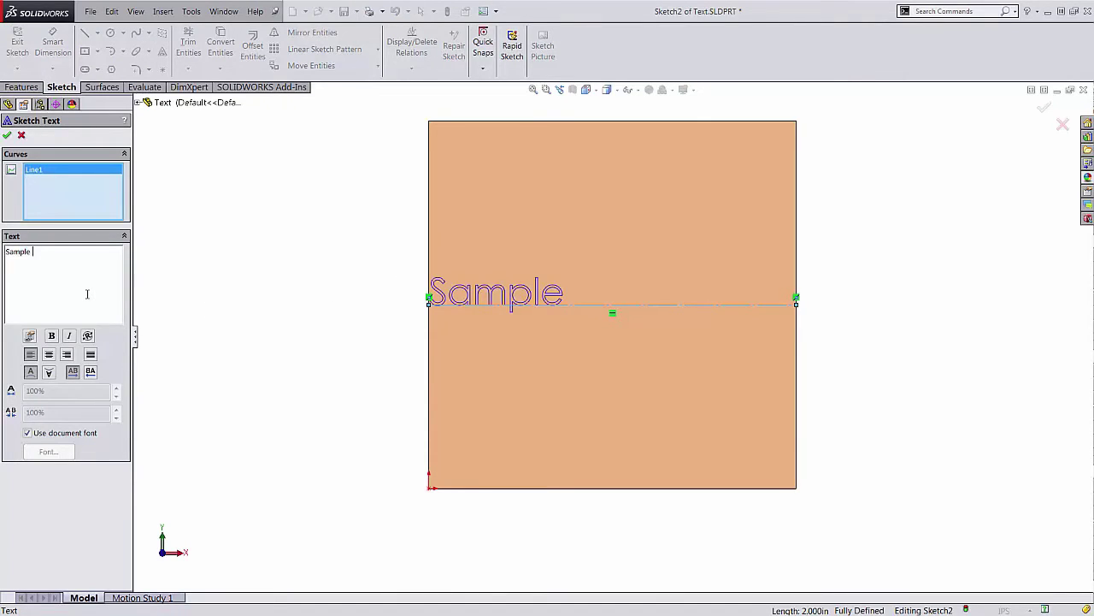
type("Text")
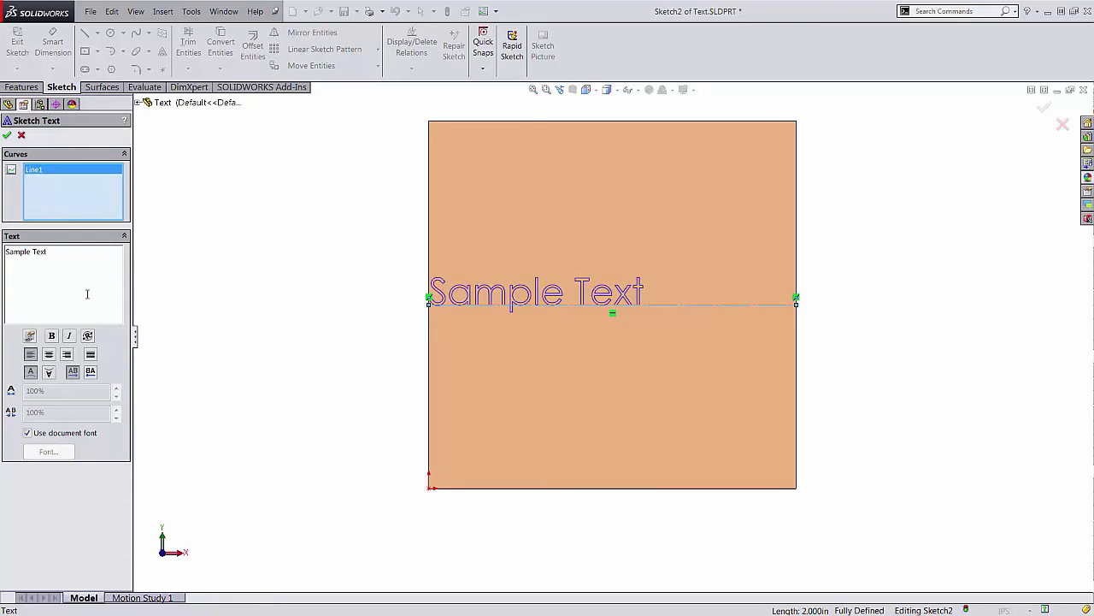
Step: Make the Sample Text bold, italic and centre-aligned
left_click_drag(83, 253, 4, 252)
left_click(52, 338)
left_click(71, 336)
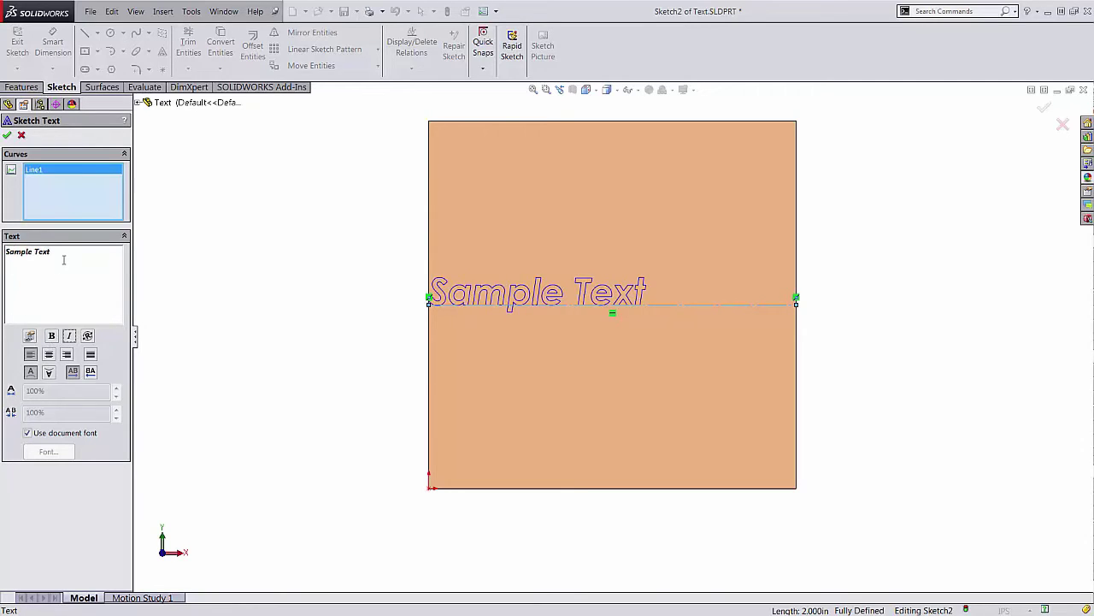
left_click(51, 355)
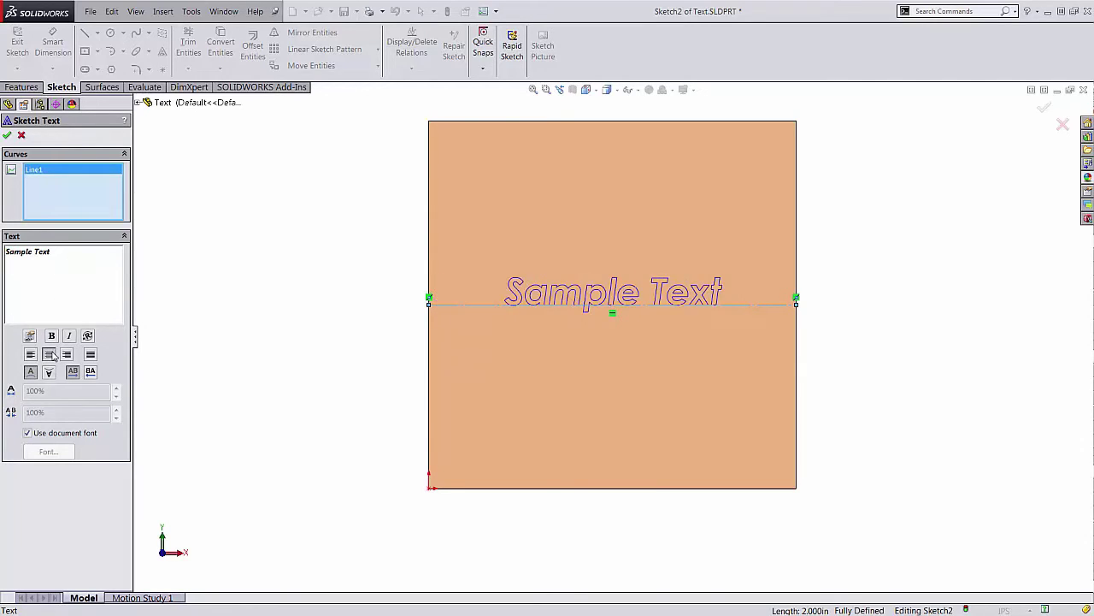
Step: Set the text font to Century Schoolbook at 16 points instead of the document font
left_click(27, 432)
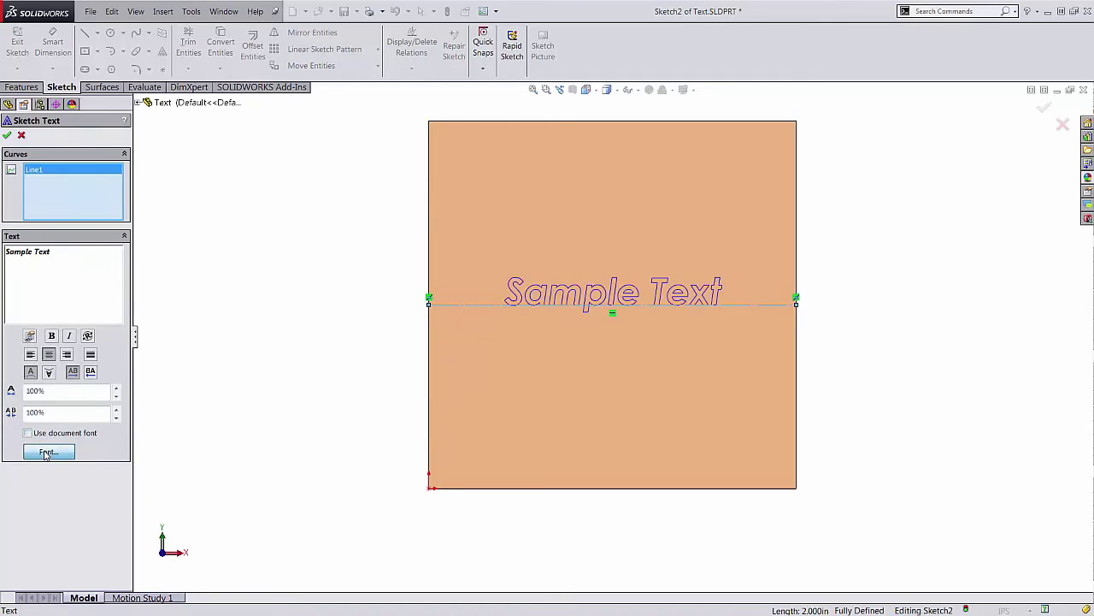
left_click(47, 452)
left_click(434, 272)
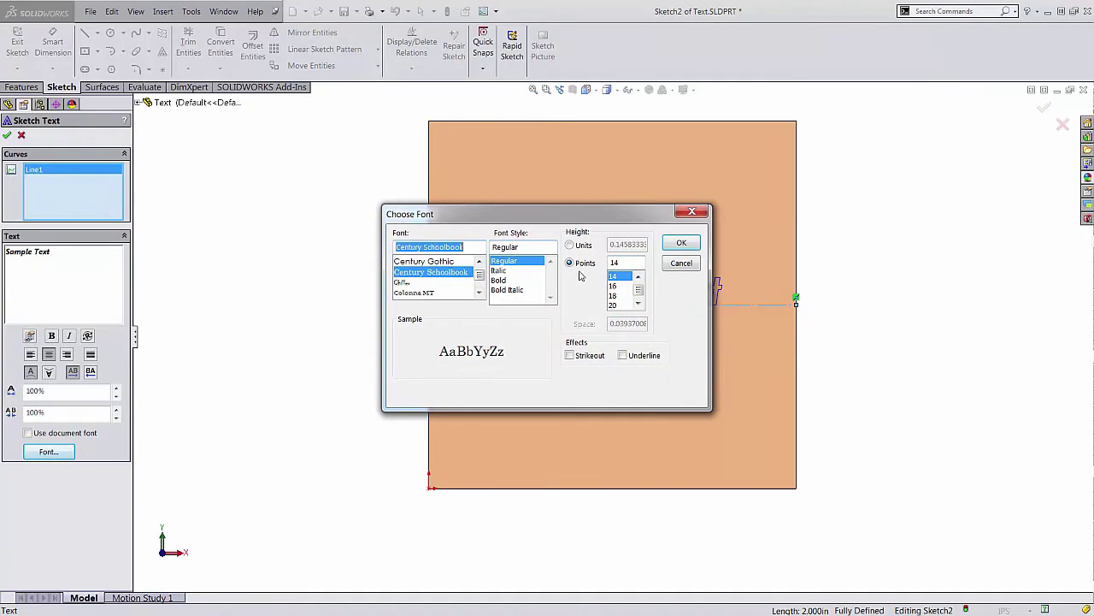
left_click(624, 287)
left_click(683, 243)
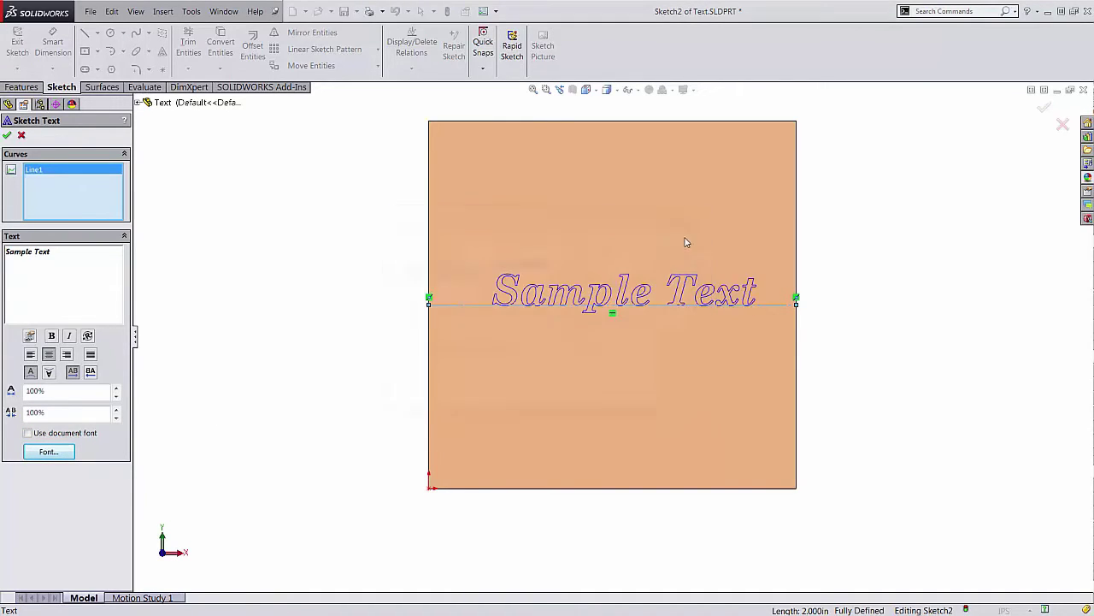
Step: Extrude-cut the Sample Text into the front face at the default 0.100 in Blind depth
left_click(1045, 107)
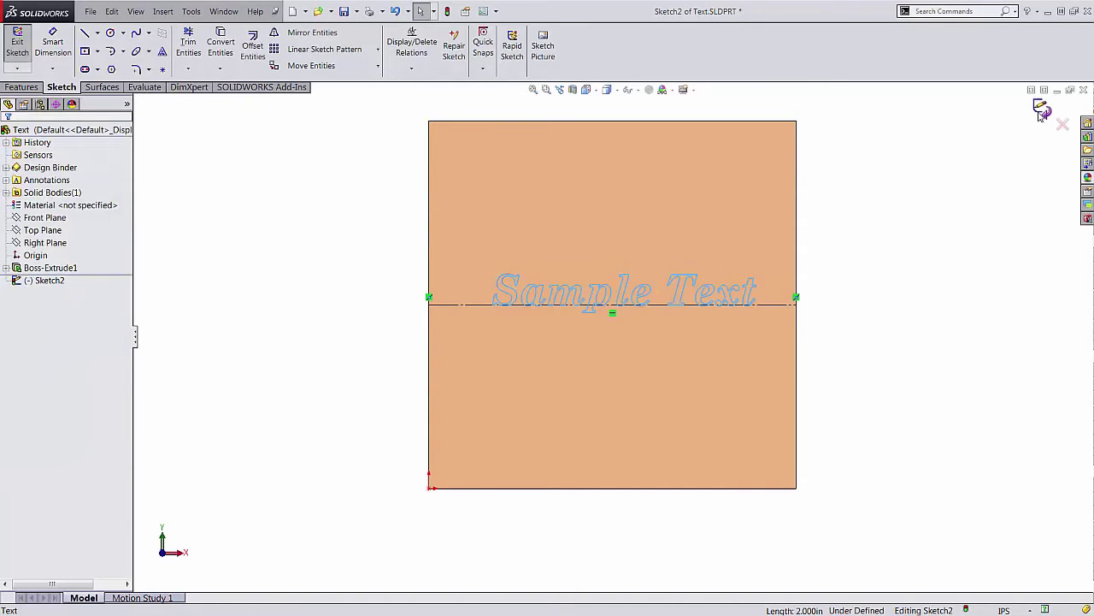
left_click(1041, 111)
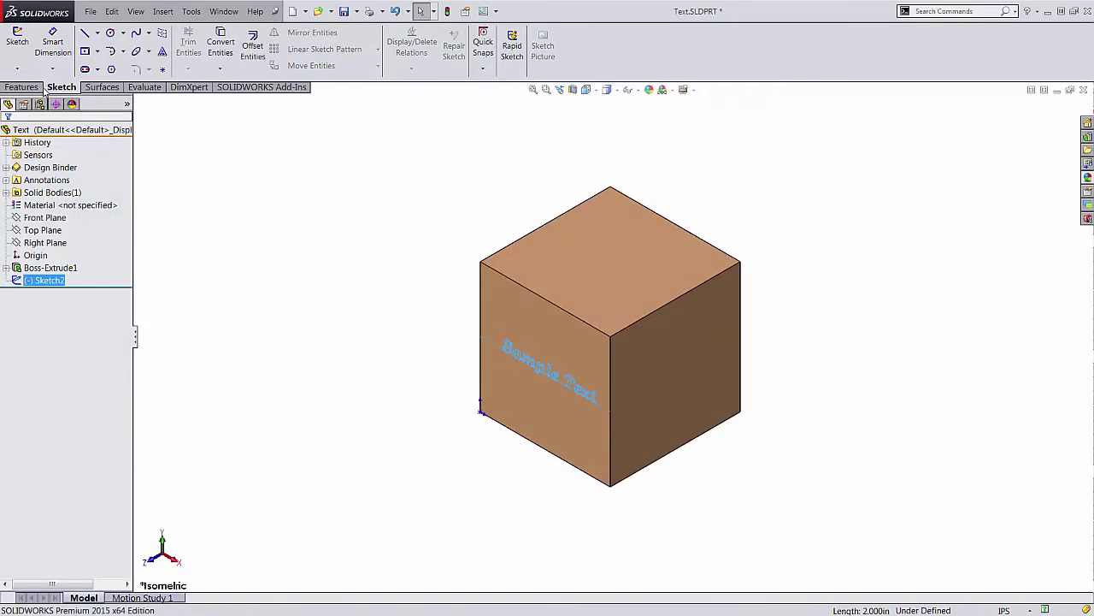
left_click(37, 87)
left_click(199, 47)
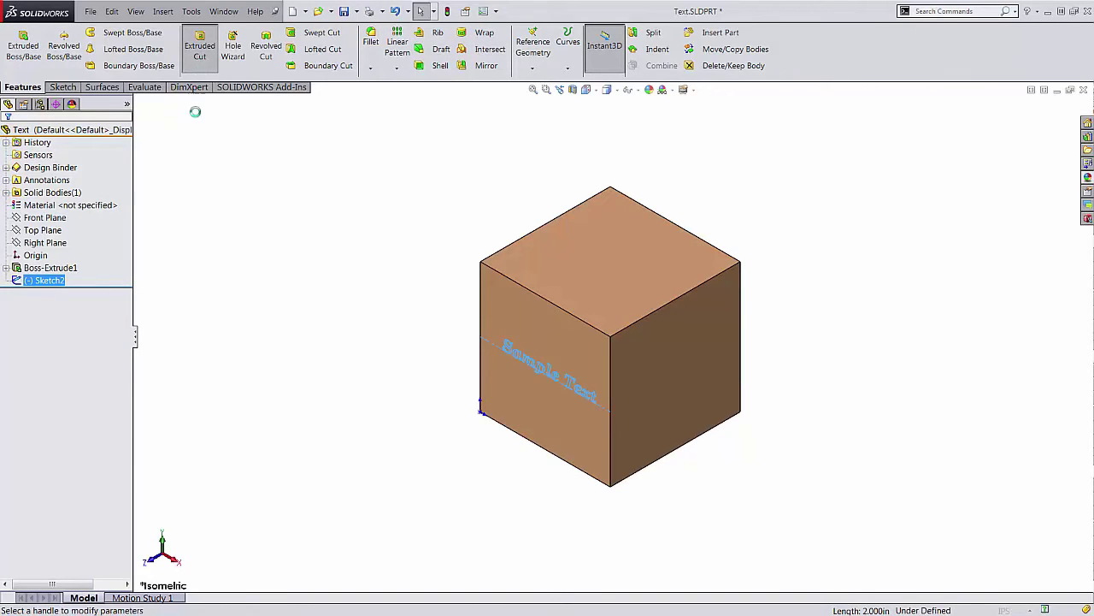
left_click(7, 135)
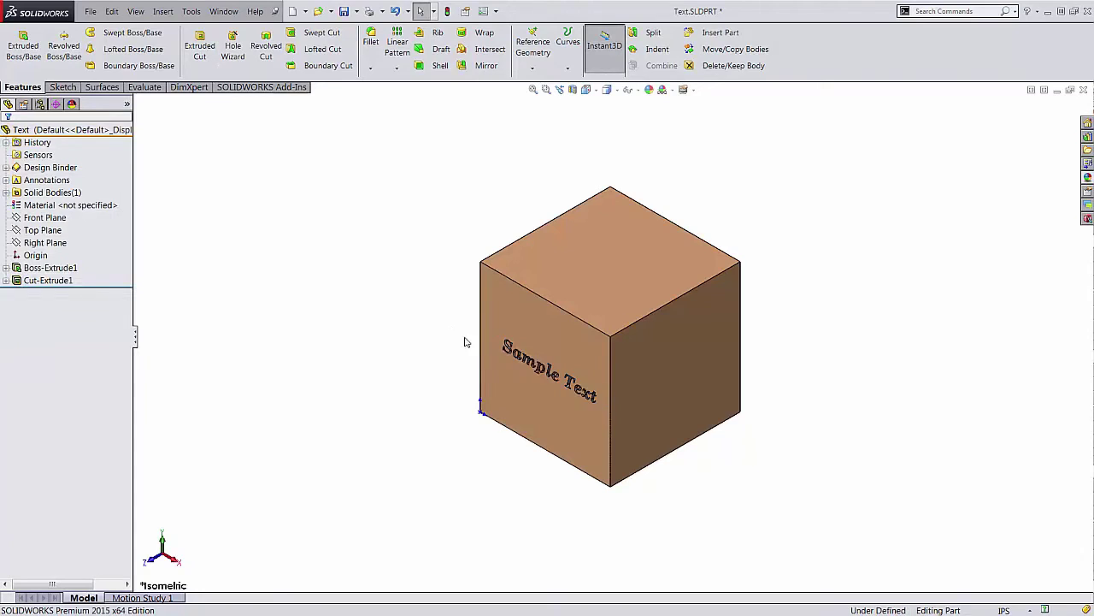
scroll(550, 372, "down", 3)
scroll(550, 372, "down", 2)
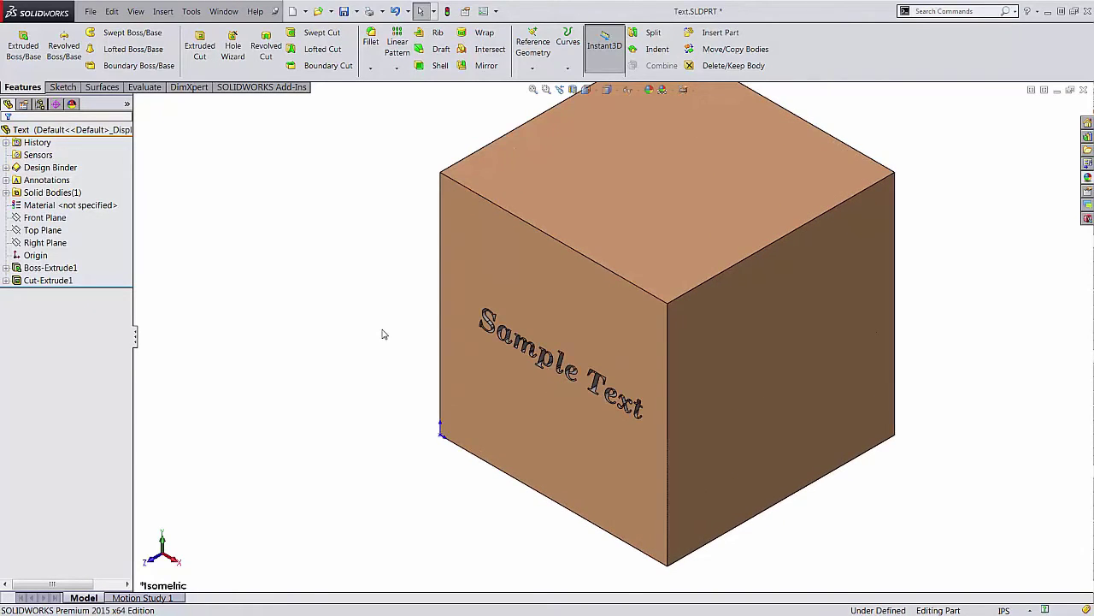
key("f")
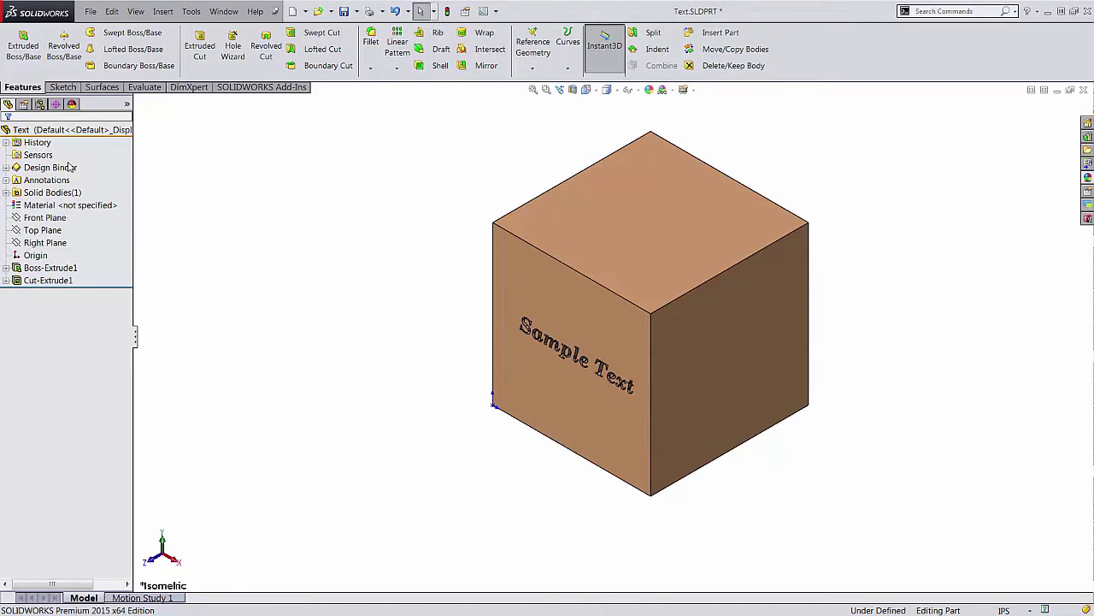
Step: Reopen Cut-Extrude1's sketch text in Front view and delete the Sample Text string
right_click(58, 281)
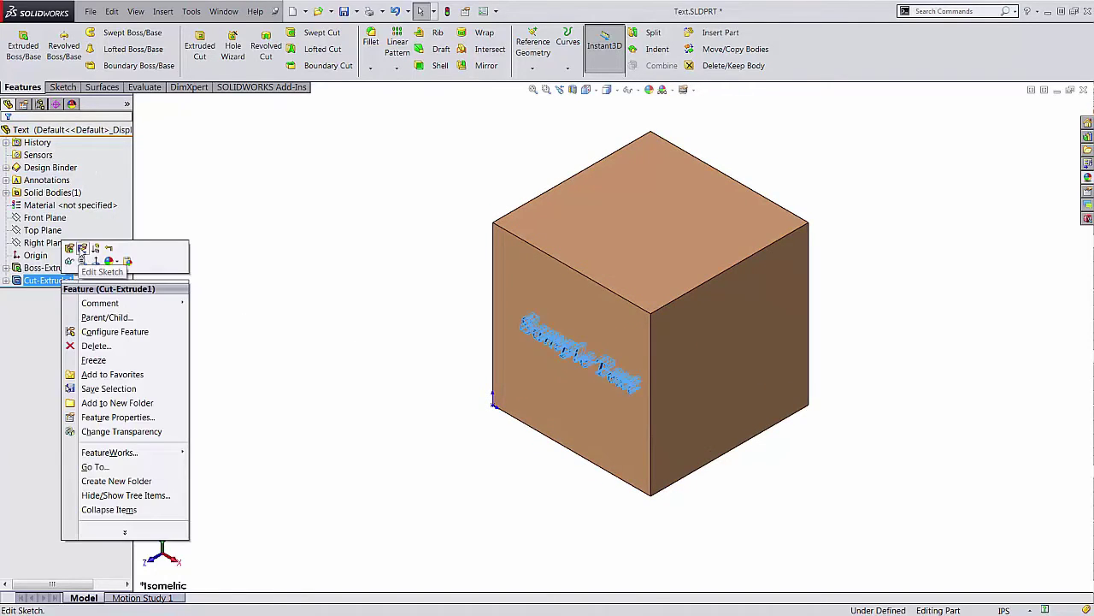
left_click(82, 248)
double_click(542, 338)
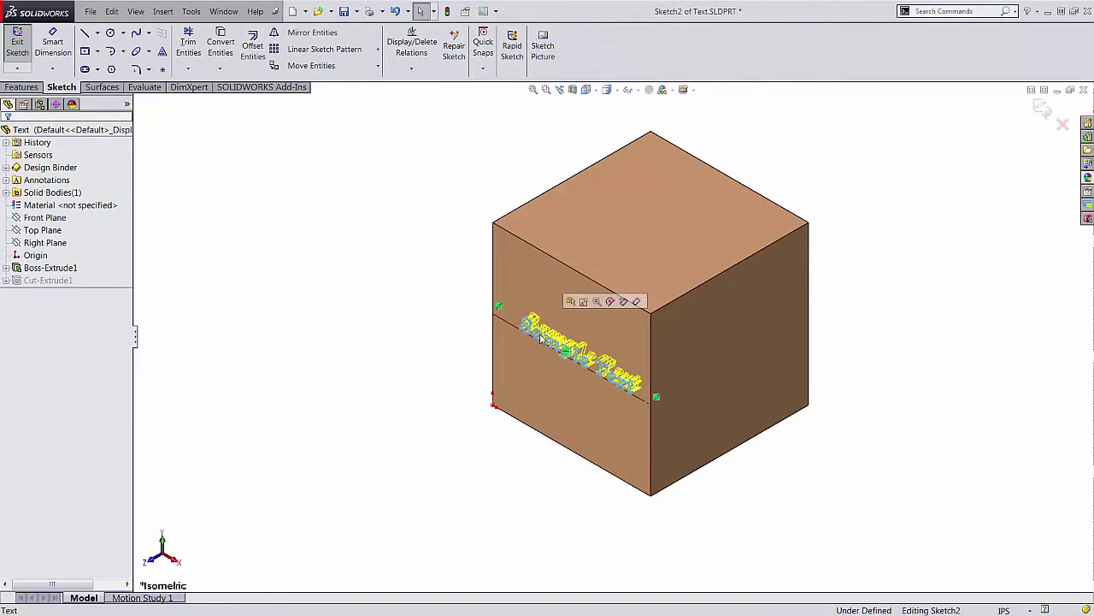
left_click(607, 89)
left_click(657, 160)
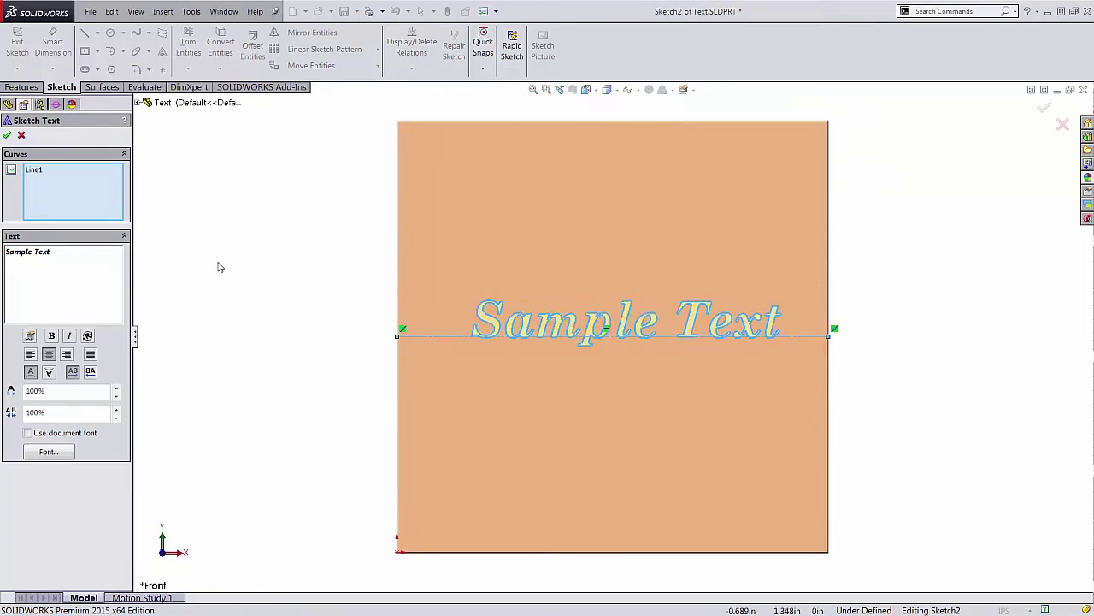
left_click_drag(88, 253, 6, 252)
key("Delete")
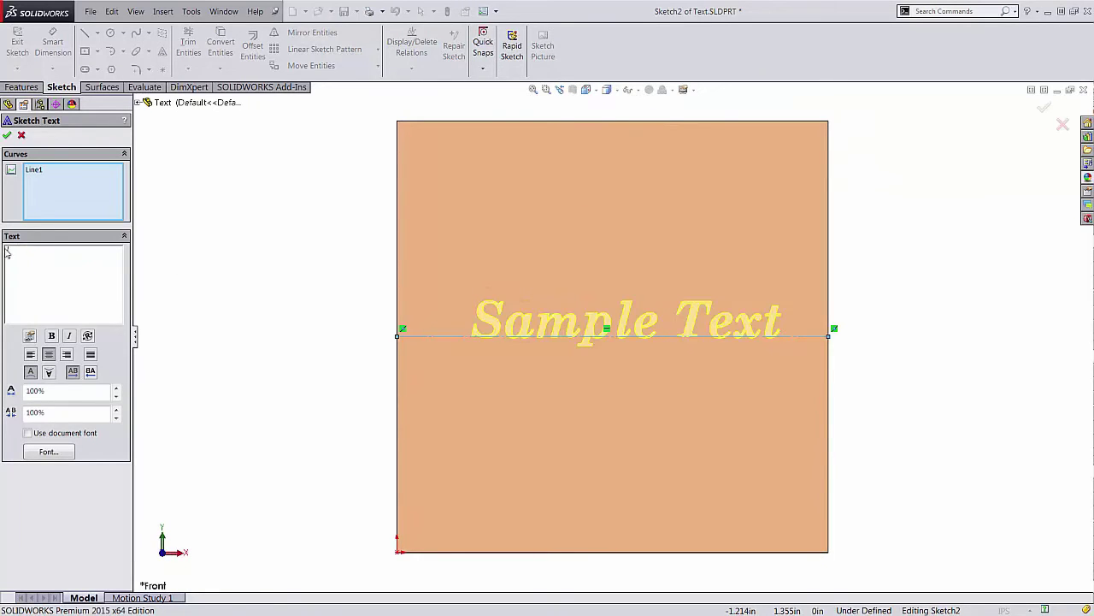
Step: Link the sketch text to the SW-Configuration Name property
left_click(30, 335)
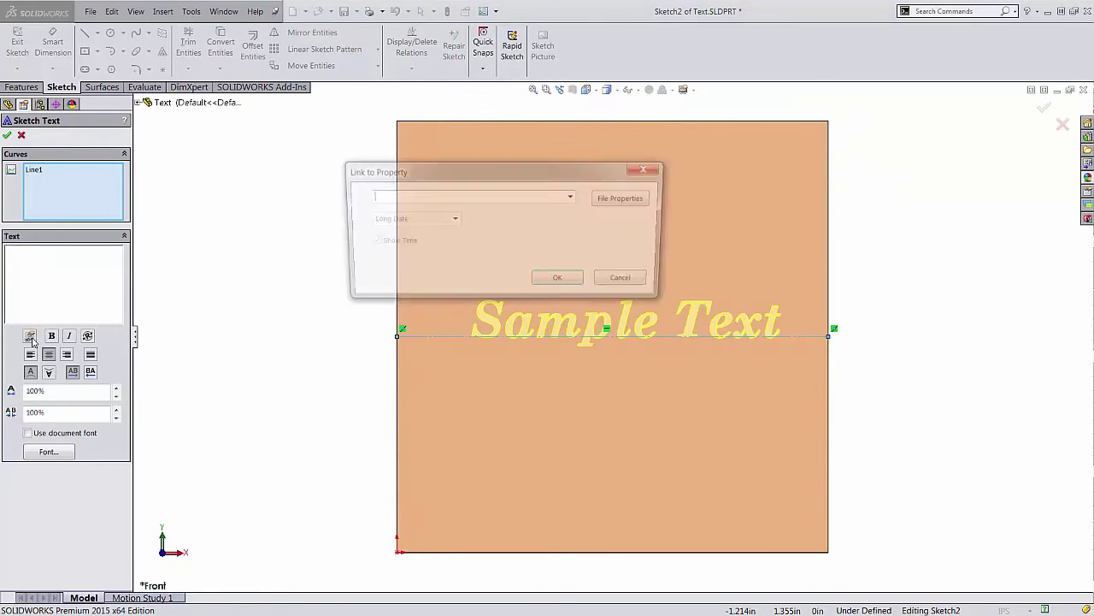
left_click(573, 198)
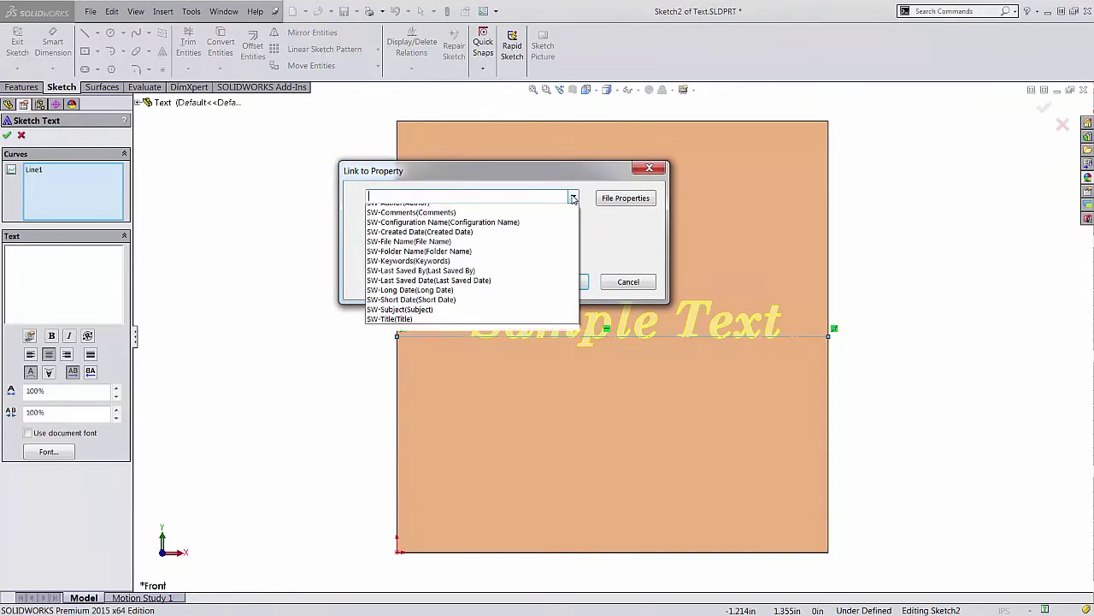
left_click(522, 229)
left_click(559, 281)
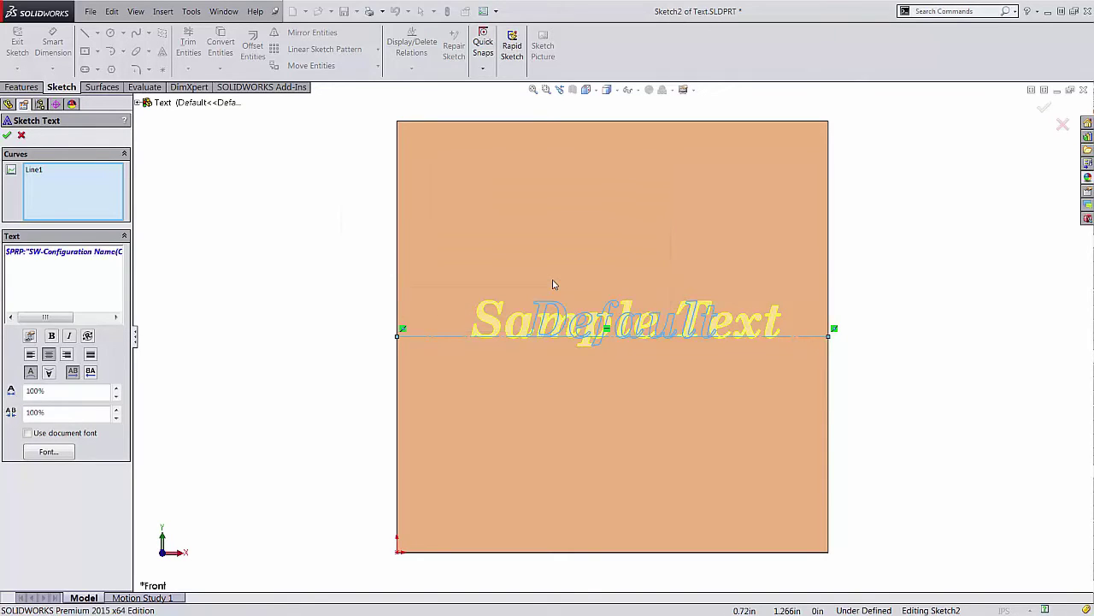
Step: Exit the sketch so the cut reads 'Default', viewed isometrically
left_click(1043, 110)
left_click(1044, 109)
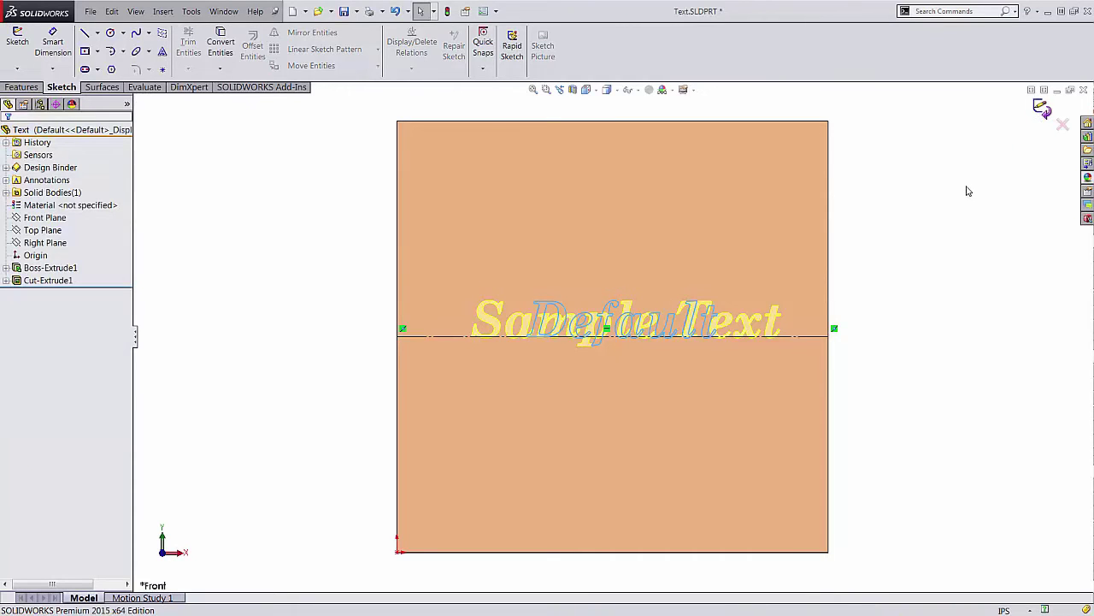
left_click(606, 89)
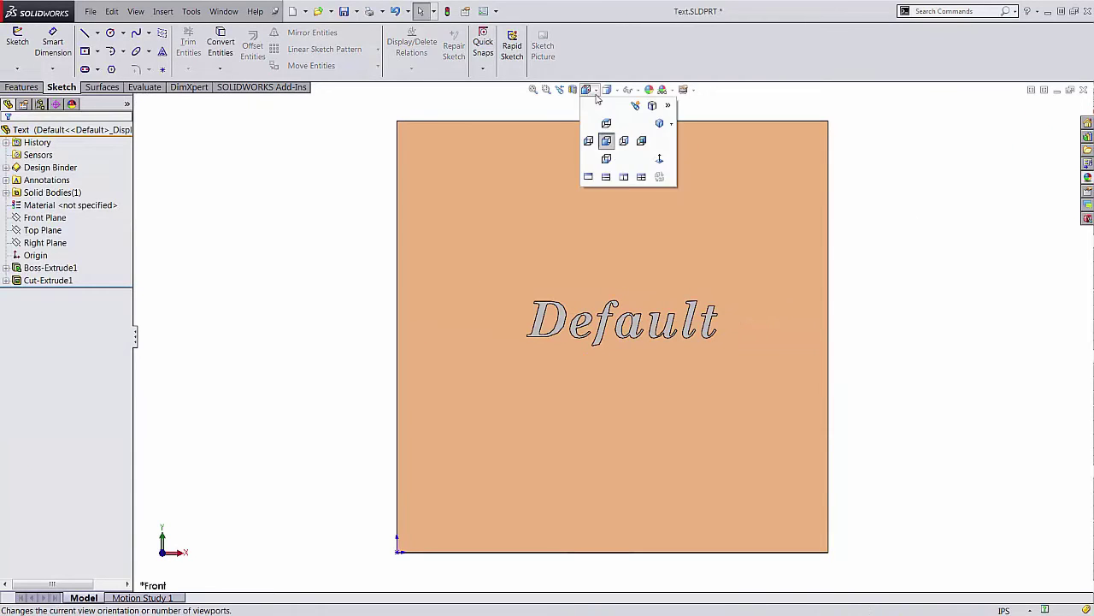
left_click(659, 119)
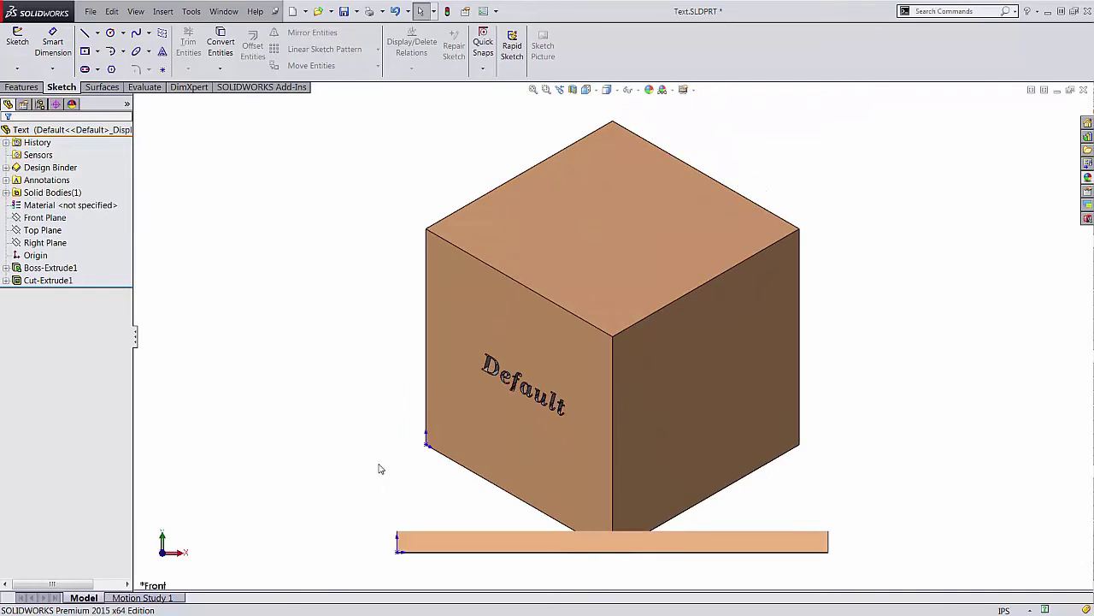
Step: Add a new configuration named 'Other' in the ConfigurationManager
left_click(39, 105)
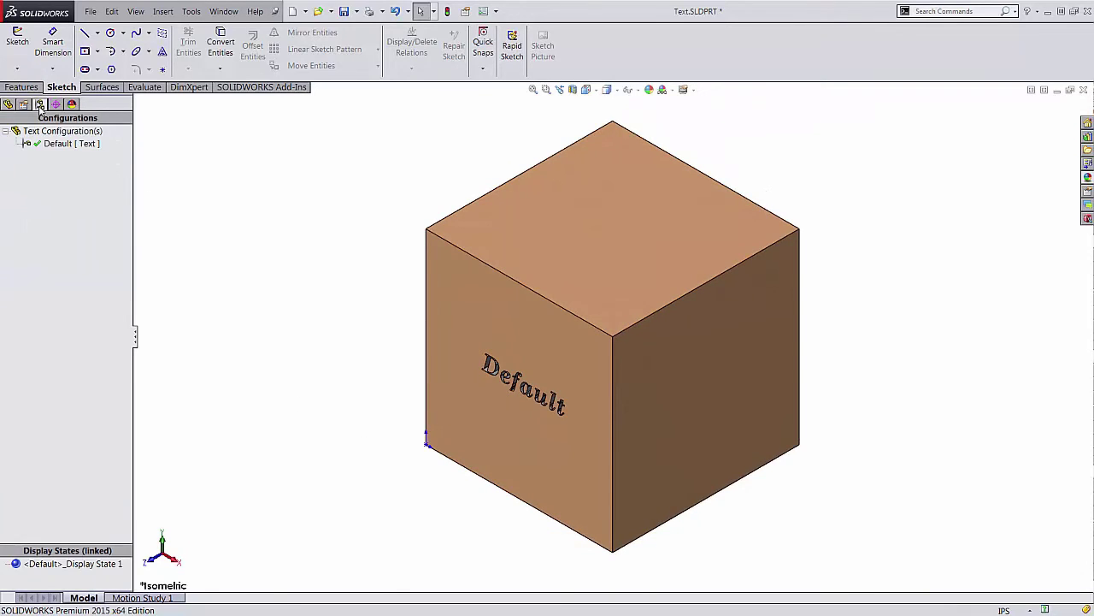
right_click(68, 205)
left_click(86, 214)
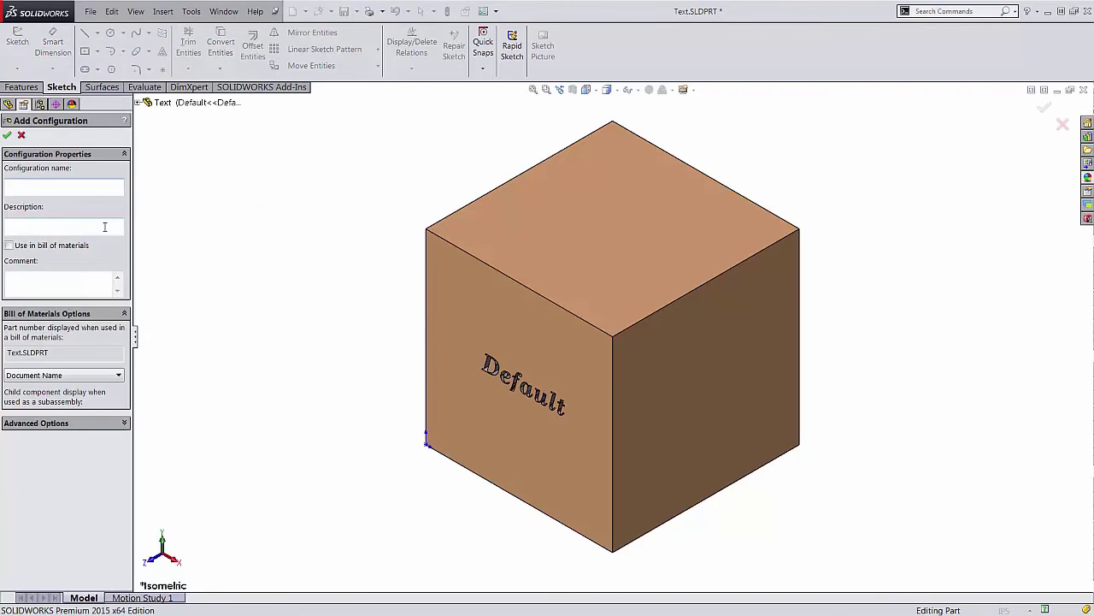
type("Other")
key("Return")
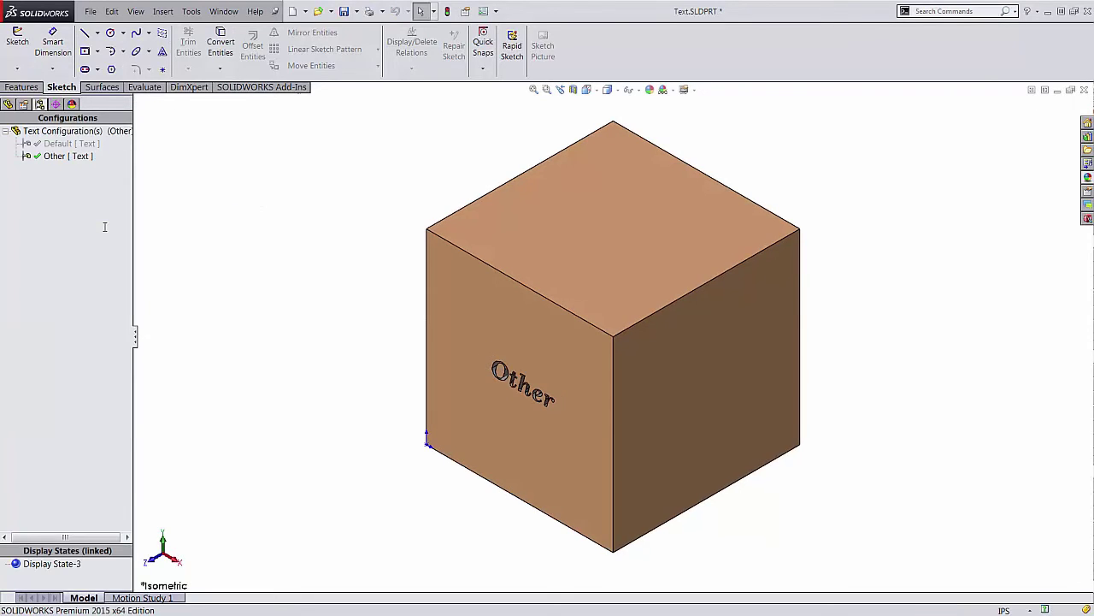
Step: Activate Default, then Other, so the engraved text switches to 'Other'
left_click(72, 144)
double_click(72, 144)
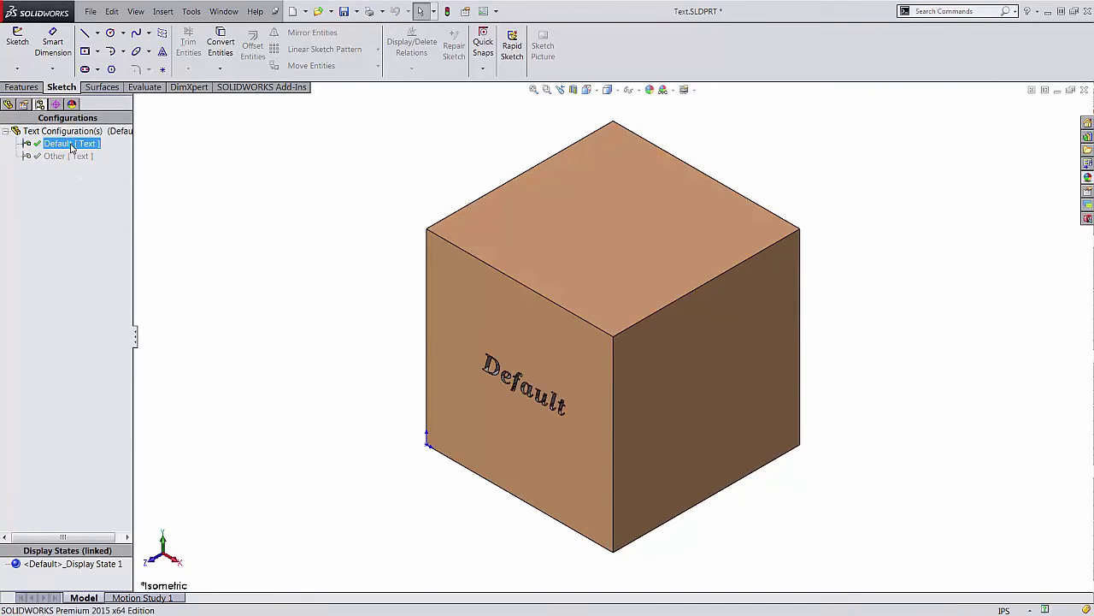
left_click(70, 156)
double_click(70, 155)
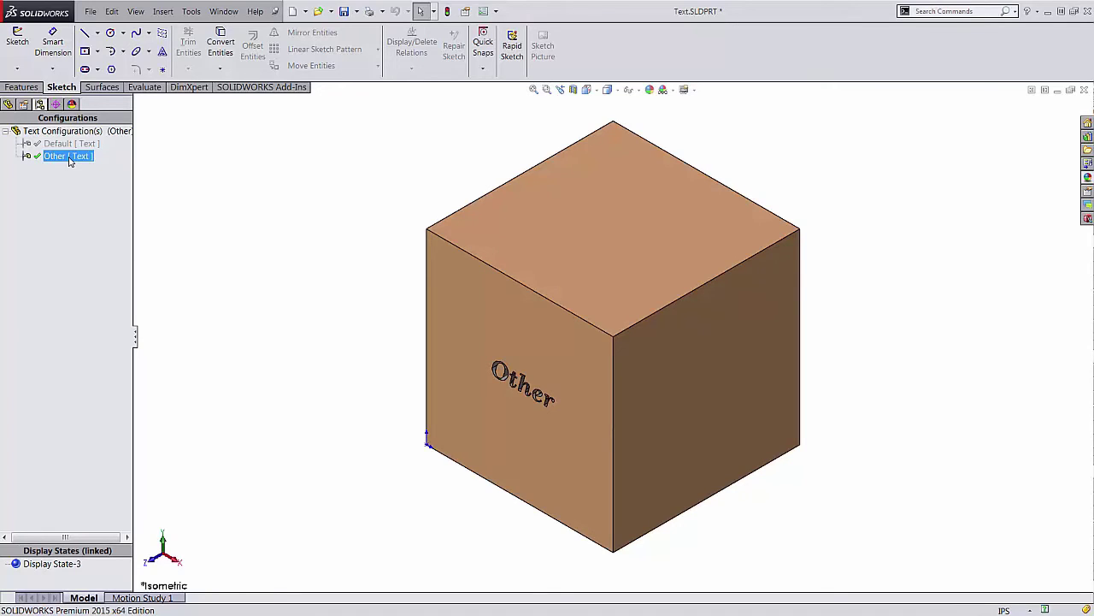
Step: Insert an auto-created design table for the part
left_click(163, 12)
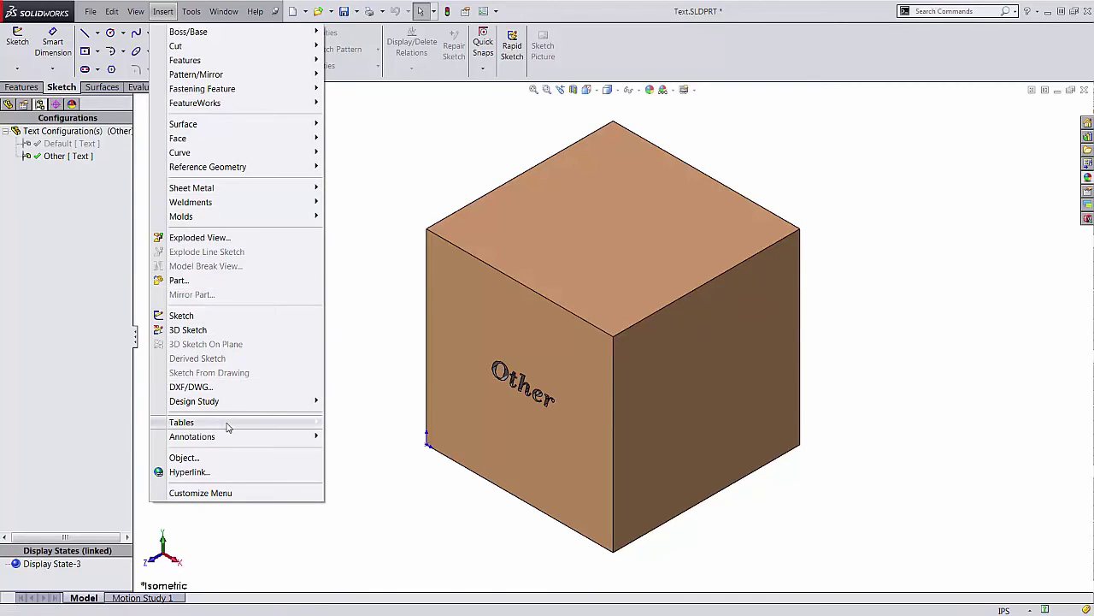
mouse_move(227, 422)
left_click(366, 436)
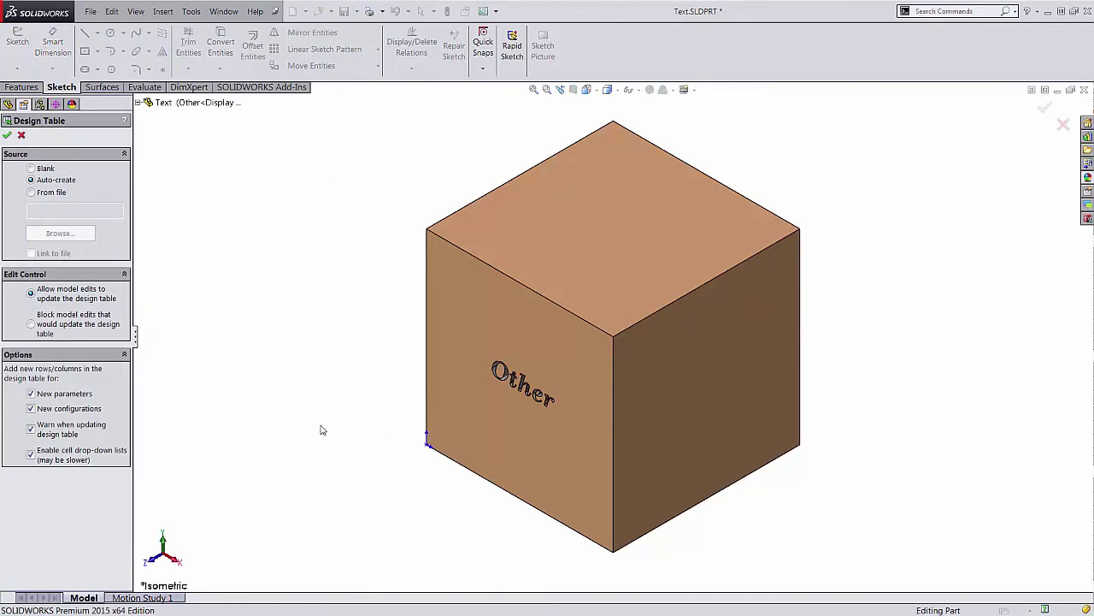
left_click(7, 138)
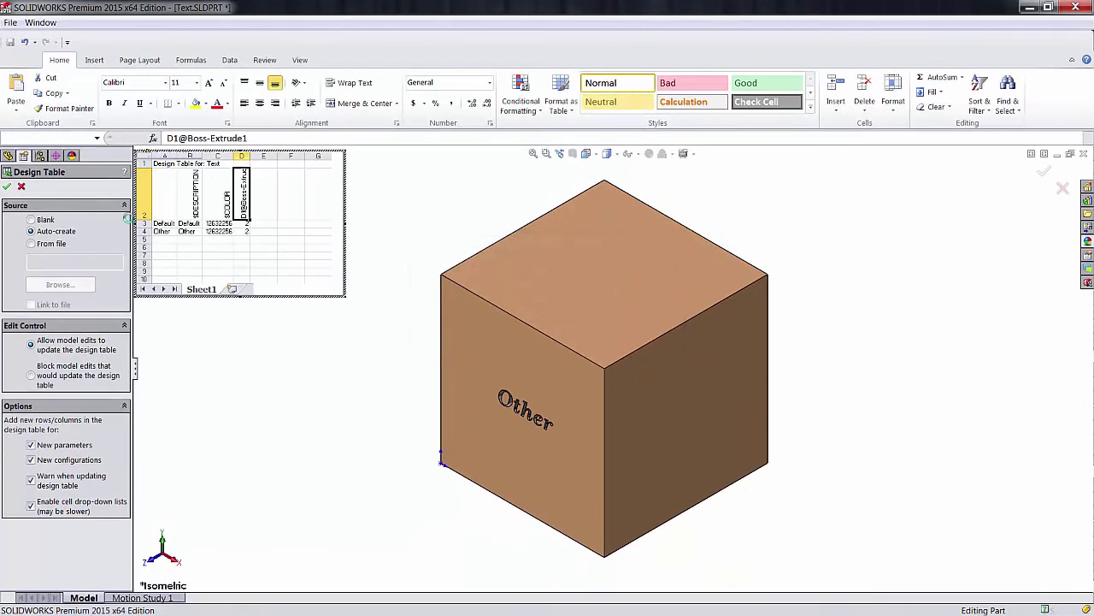
Step: Add configuration rows Cube, Tall and Short in A5:A7 and copy them as descriptions into column B
left_click(165, 241)
type("C")
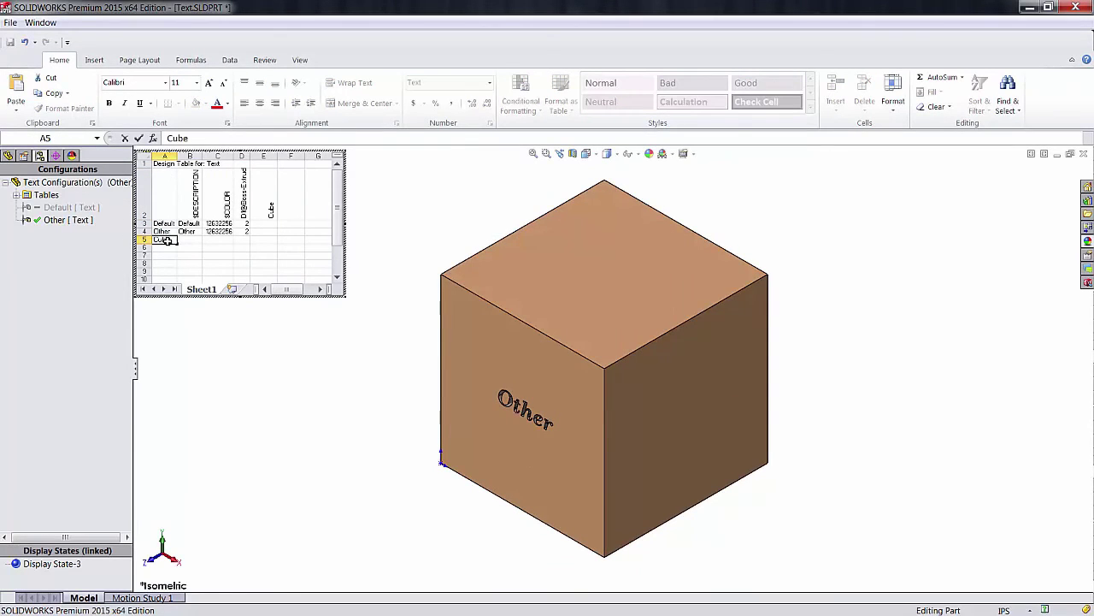
type("ube")
key("Return")
type("Tall")
key("Return")
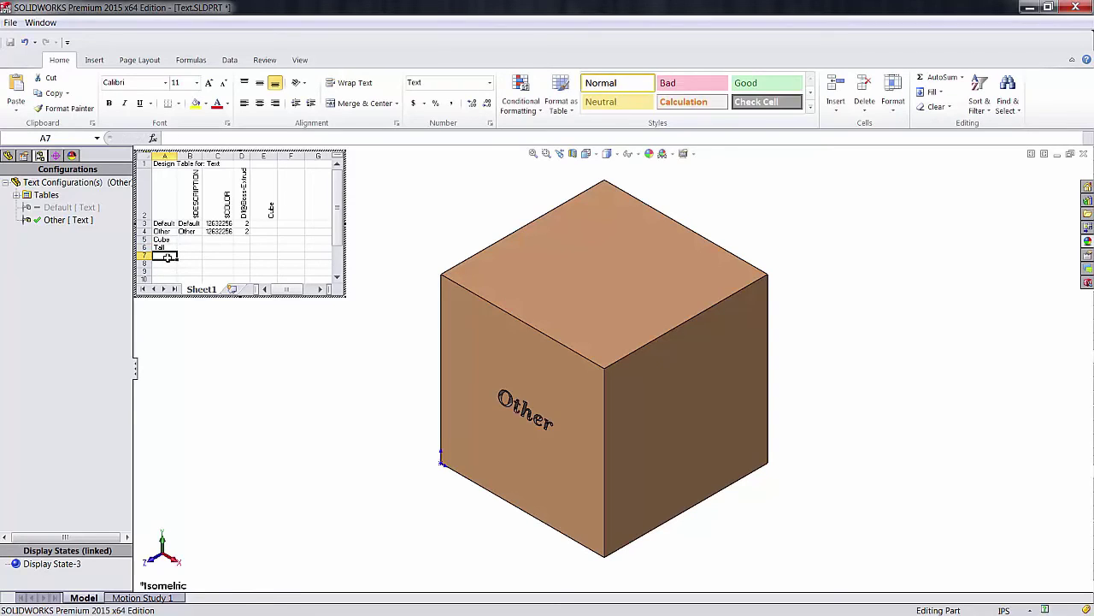
type("Short")
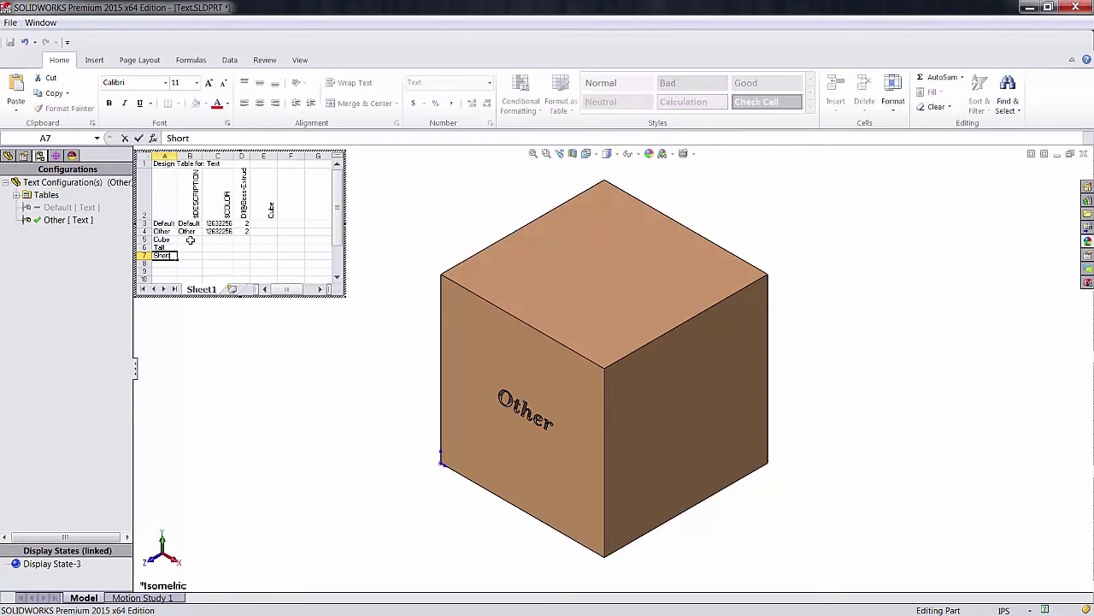
left_click_drag(174, 240, 167, 256)
key("ctrl+c")
left_click(189, 240)
key("ctrl+v")
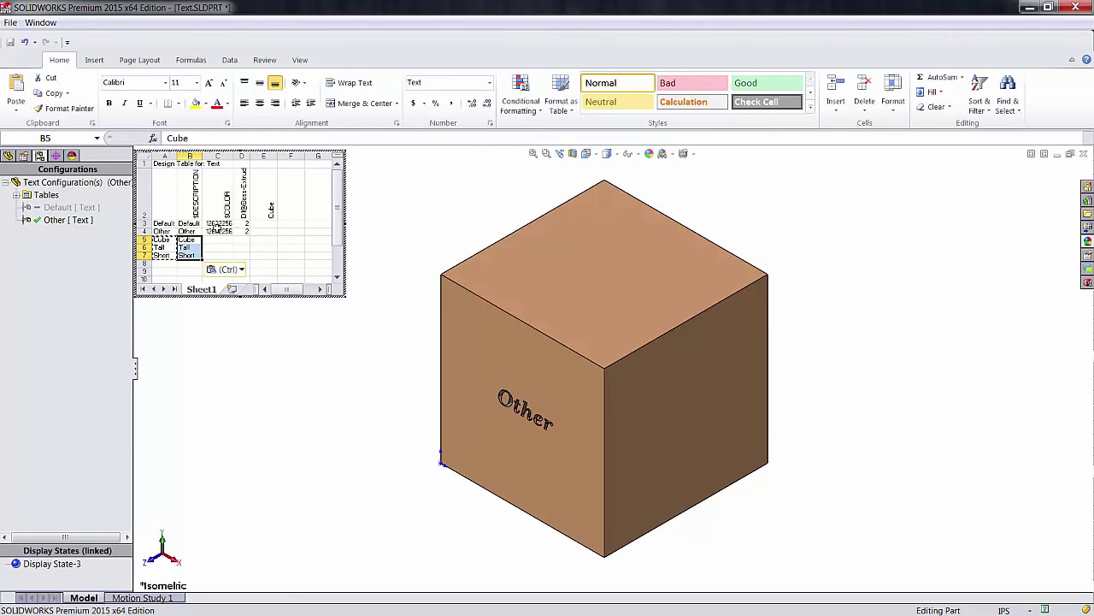
Step: Copy the colour value 12632256 from C4 into cells C5, C6 and C7
left_click(219, 232)
key("ctrl+c")
left_click(219, 240)
key("ctrl+v")
left_click(219, 247)
key("ctrl+v")
left_click(219, 255)
key("ctrl+v")
Step: Enter extrude depths 2, 3 and 1 in column D and close the table to rebuild
left_click(242, 239)
type("2")
key("Return")
type("3")
left_click(271, 337)
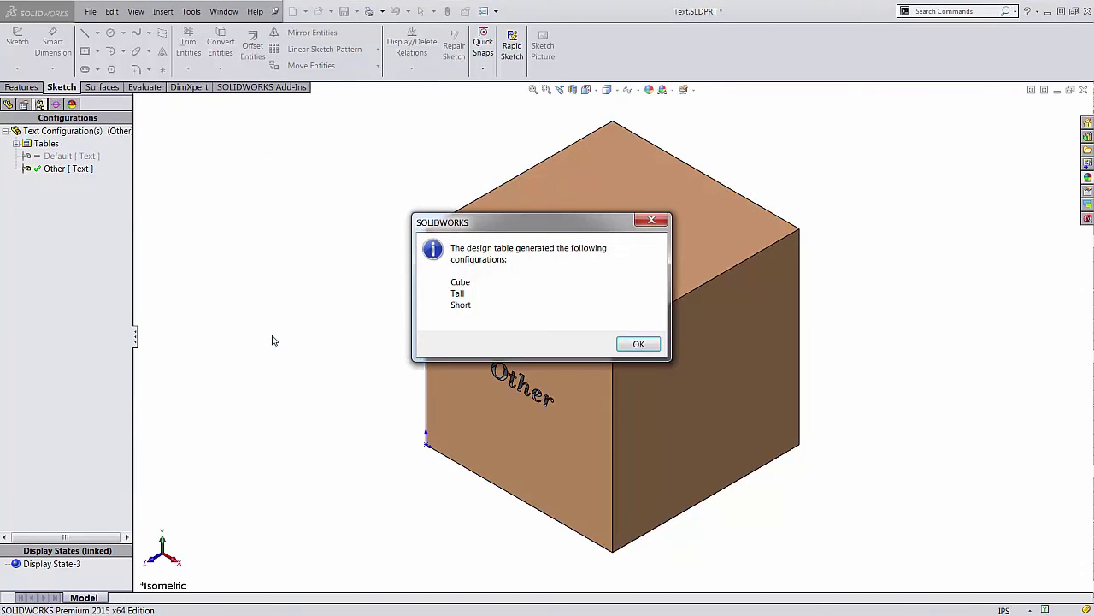
Step: Activate Cube, Tall, then Short configurations, then select the design table under Tables
left_click(637, 343)
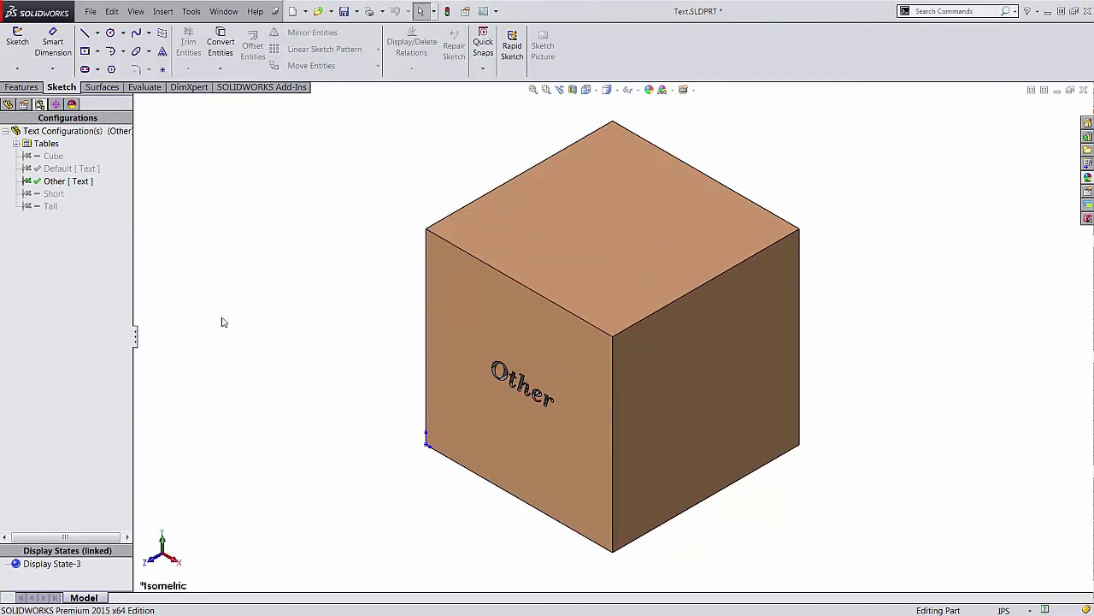
left_click(53, 194)
double_click(53, 156)
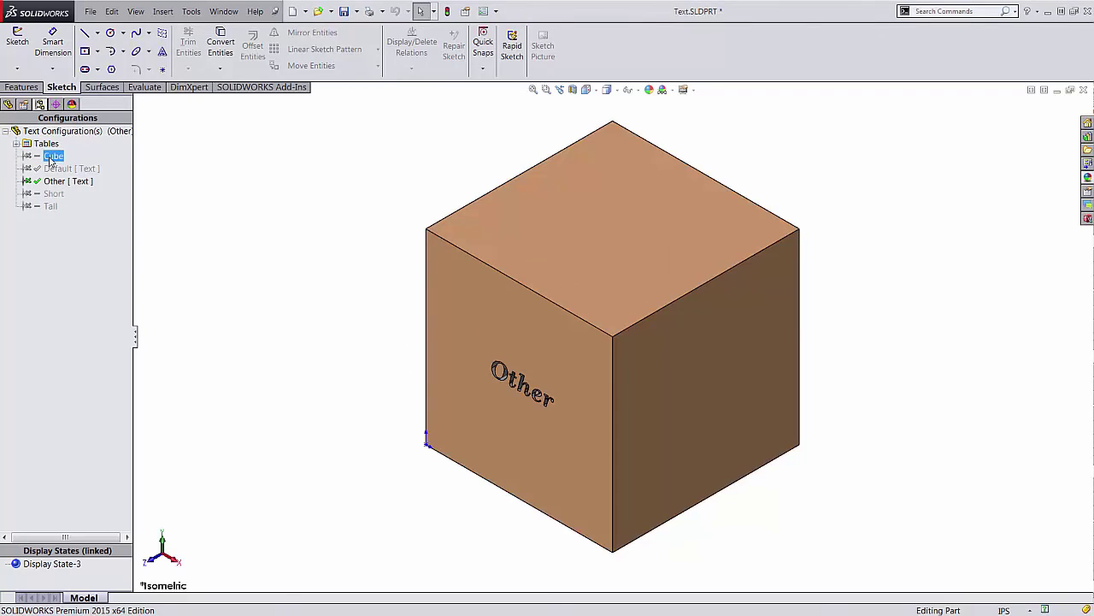
double_click(50, 206)
left_click(53, 194)
double_click(53, 194)
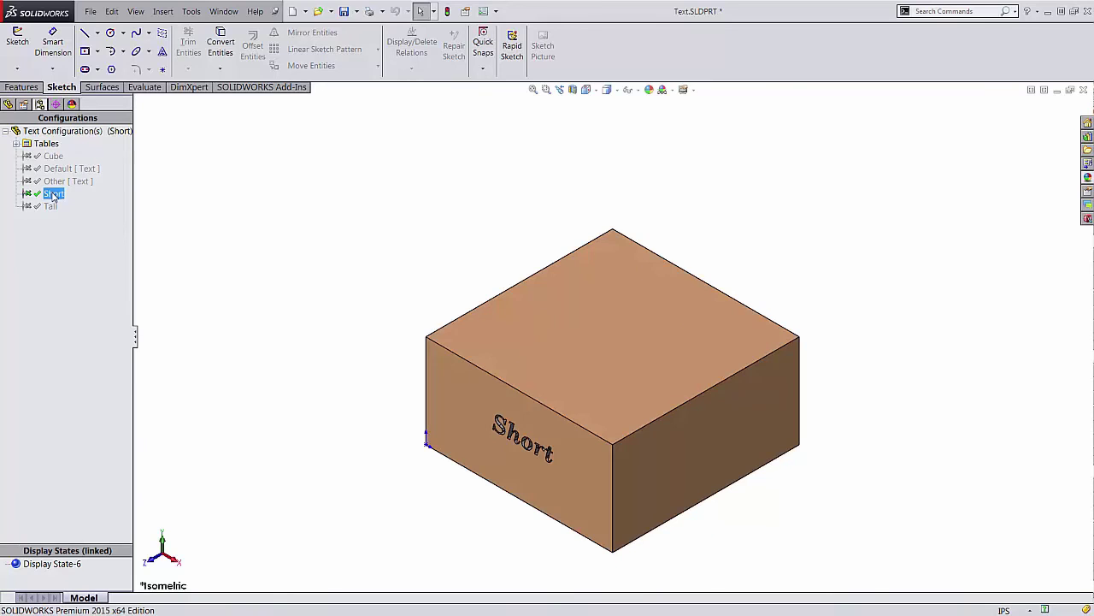
left_click(15, 144)
left_click(53, 157)
Step: Edit the design table and select the Cube, Tall and Short names in A5:A7
right_click(53, 161)
left_click(86, 179)
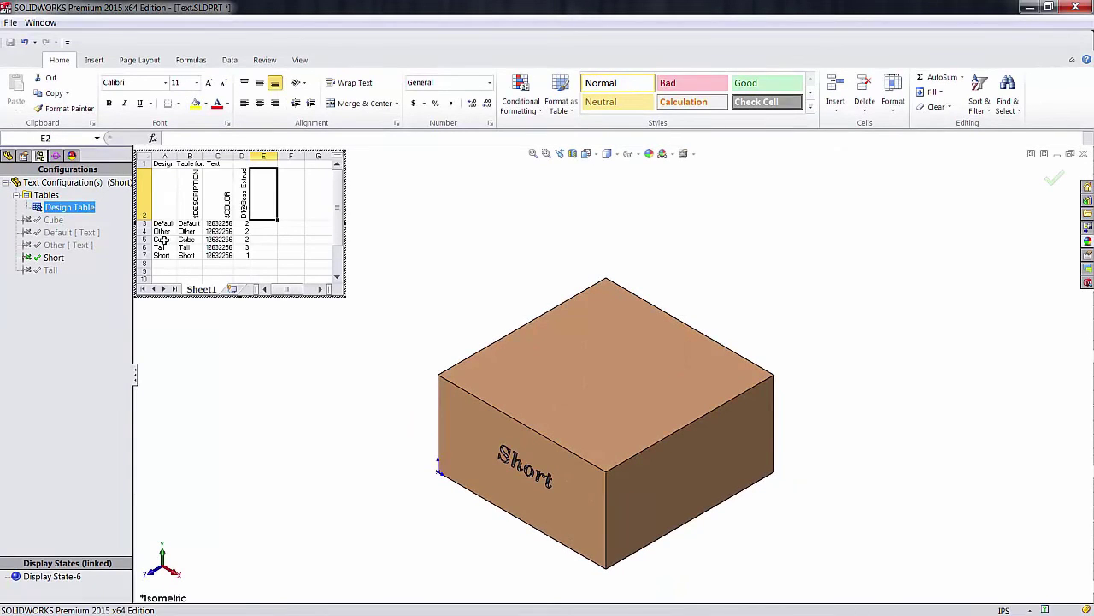
left_click_drag(162, 239, 166, 256)
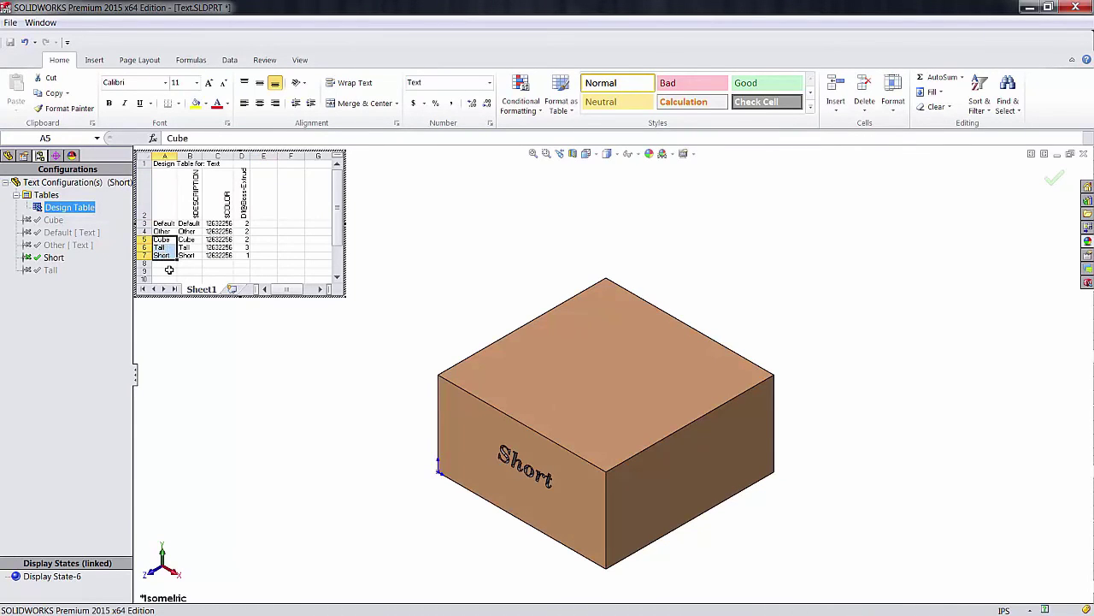